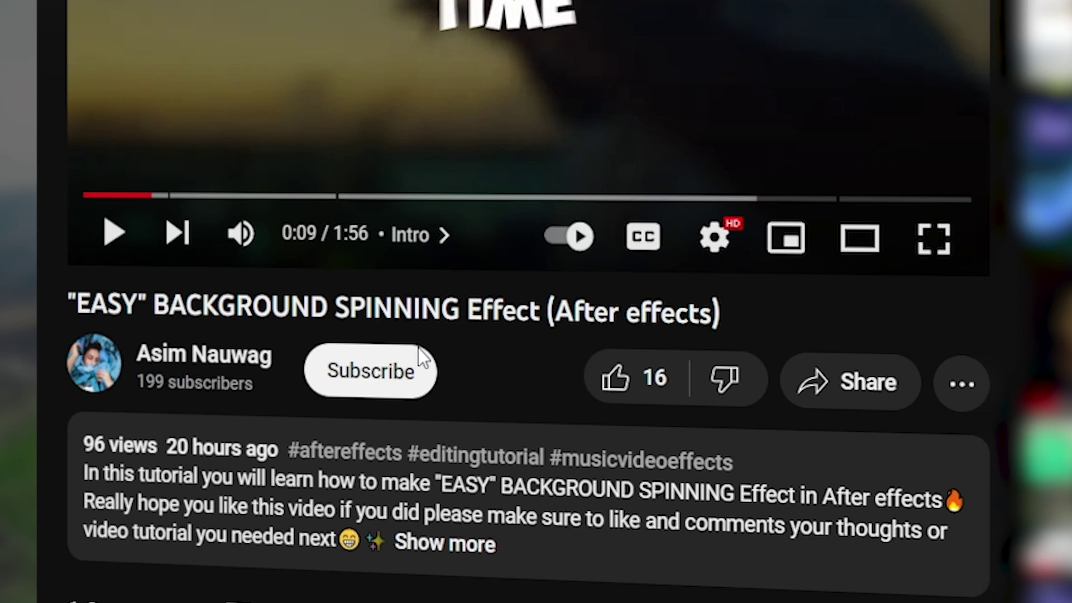
# Step: Subscribe to the channel of the background spinning effect tutorial and set its notifications to All
pyautogui.click(392, 362)
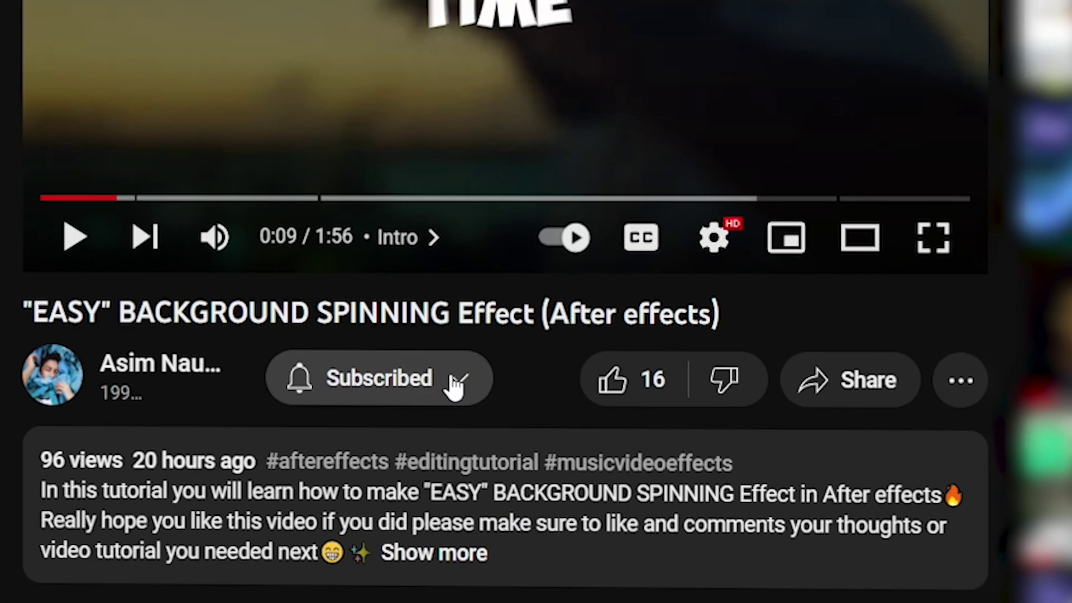
pyautogui.click(457, 386)
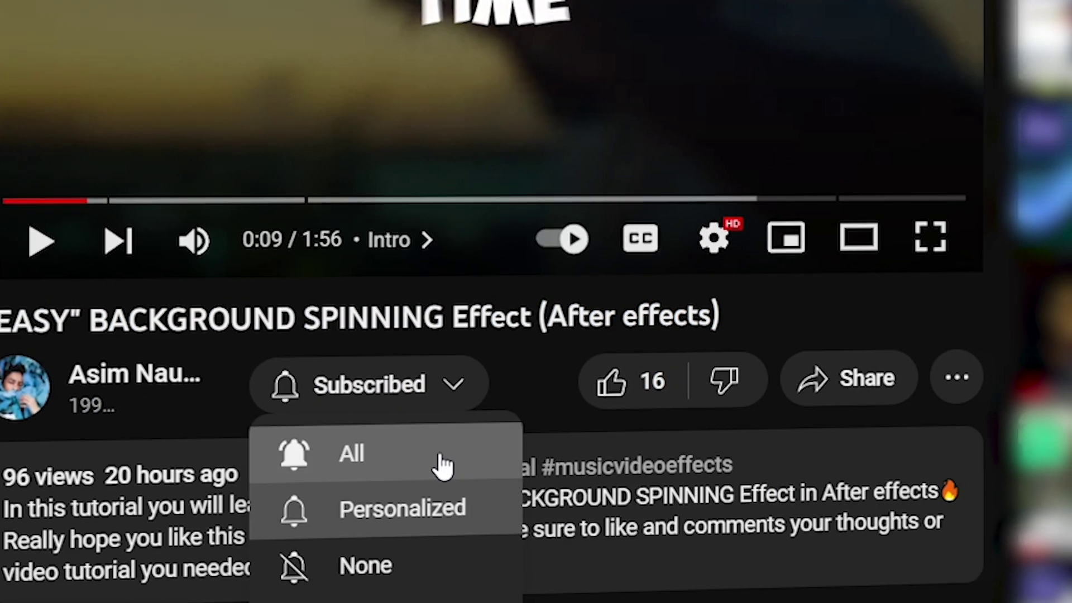
pyautogui.click(443, 466)
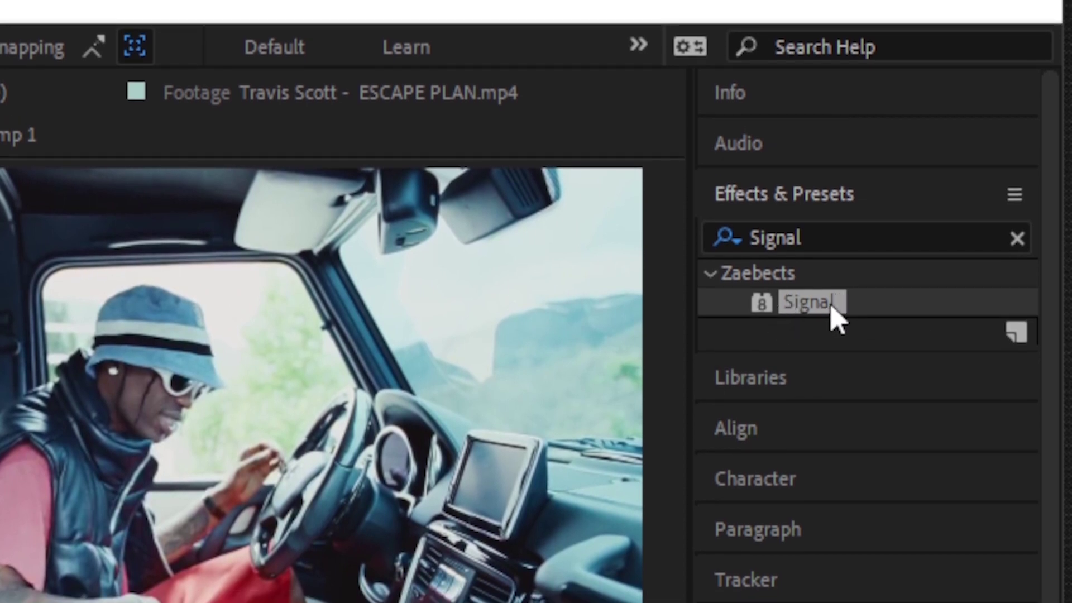
# Step: Apply the Zaebects Signal effect to the first Travis Scott - ESCAPE PLAN clip and show frame 4 of Comp 1
pyautogui.moveTo(838, 318); pyautogui.dragTo(524, 321)
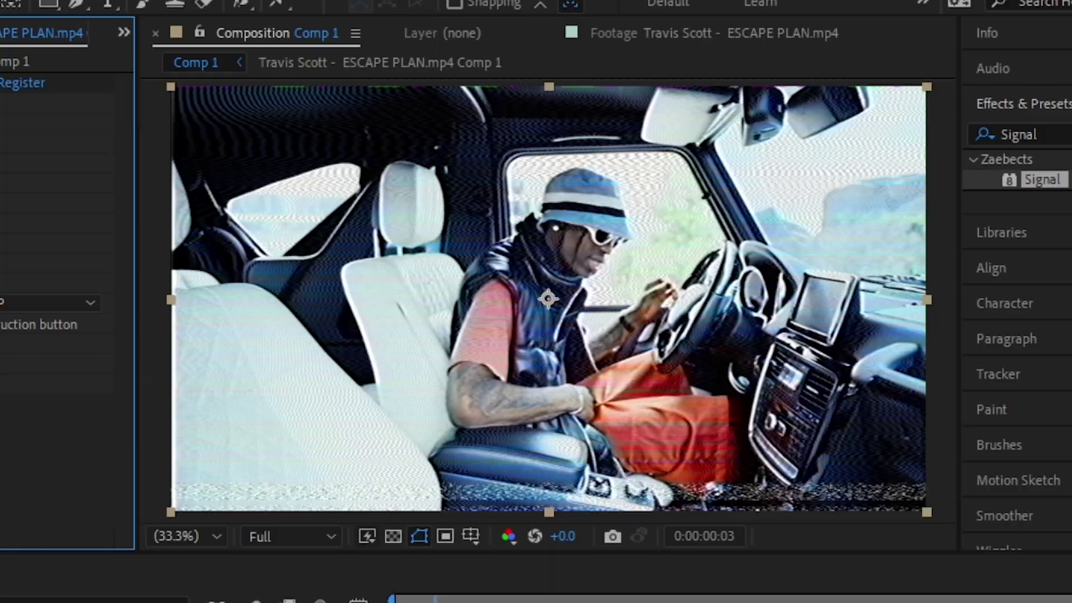
pyautogui.moveTo(509, 467); pyautogui.dragTo(517, 323)
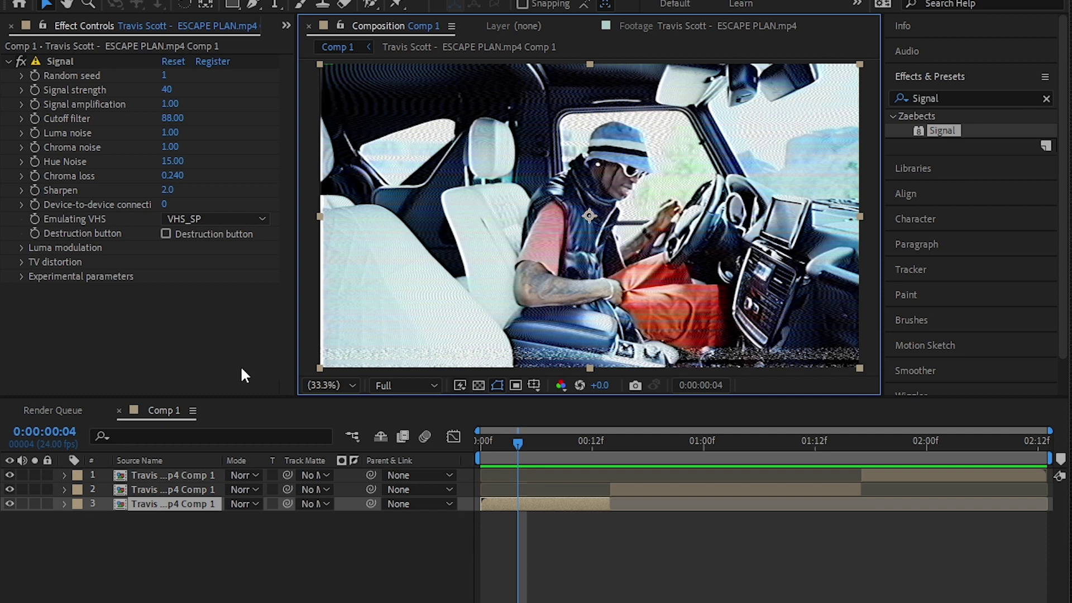
# Step: Set the Signal effect's Signal strength to 102 and Signal amplification to 5.00, with the preview fitted to its view
pyautogui.moveTo(167, 90); pyautogui.dragTo(213, 106)
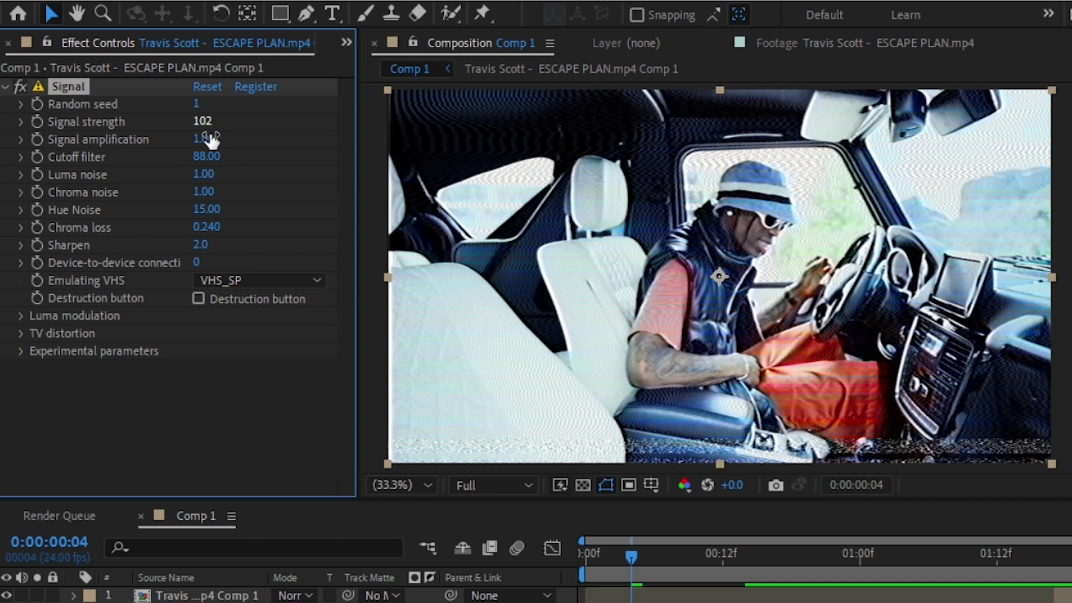
pyautogui.moveTo(207, 140); pyautogui.dragTo(212, 140)
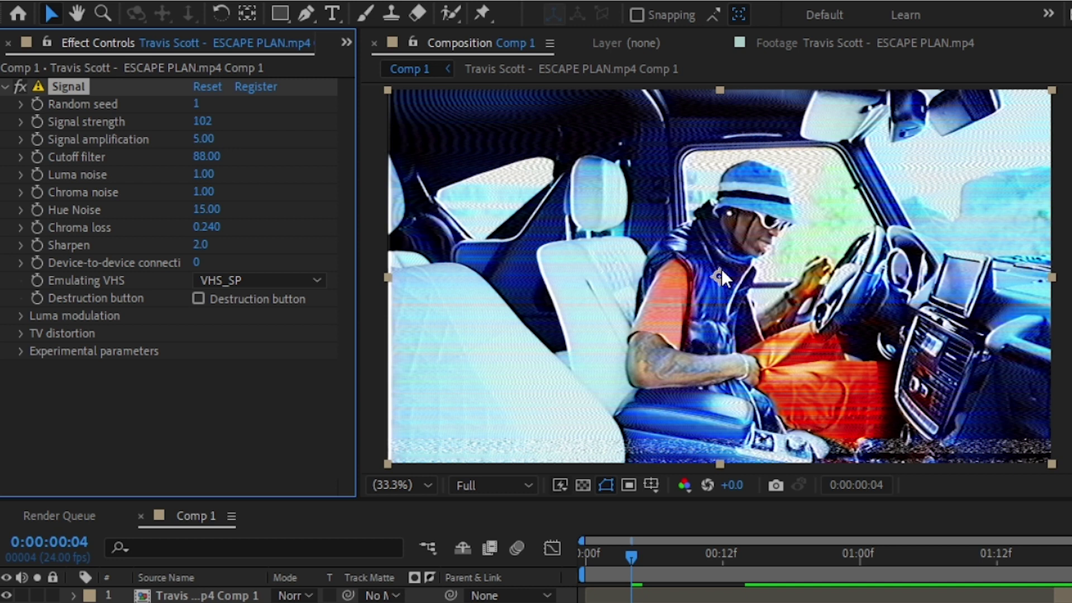
pyautogui.scroll(3, 734, 346)
pyautogui.scroll(-3, 734, 346)
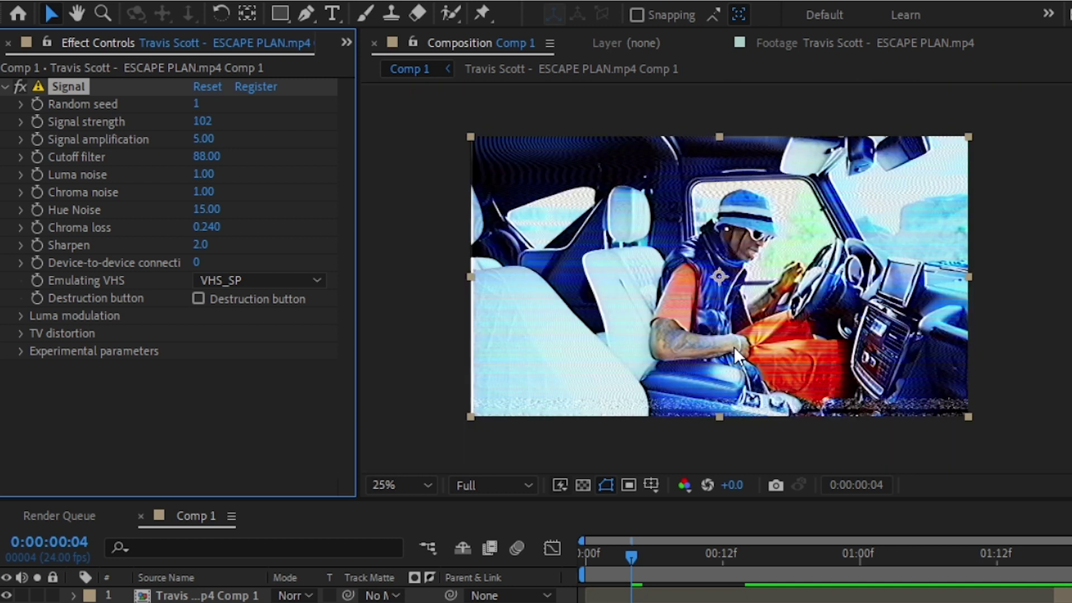
pyautogui.scroll(1, 734, 346)
pyautogui.scroll(-2, 734, 346)
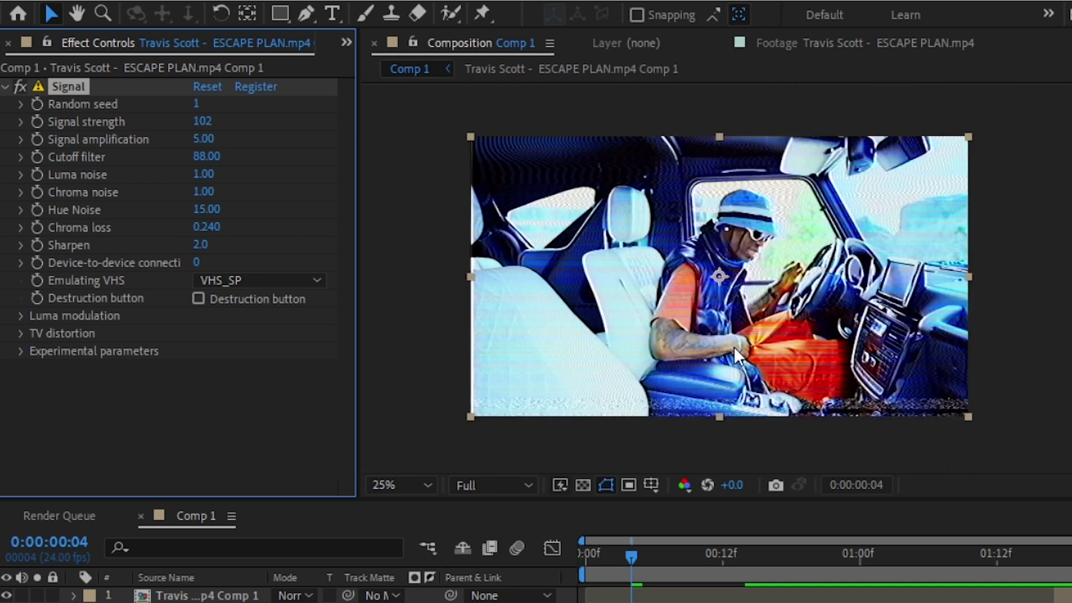
pyautogui.click(476, 486)
pyautogui.click(424, 485)
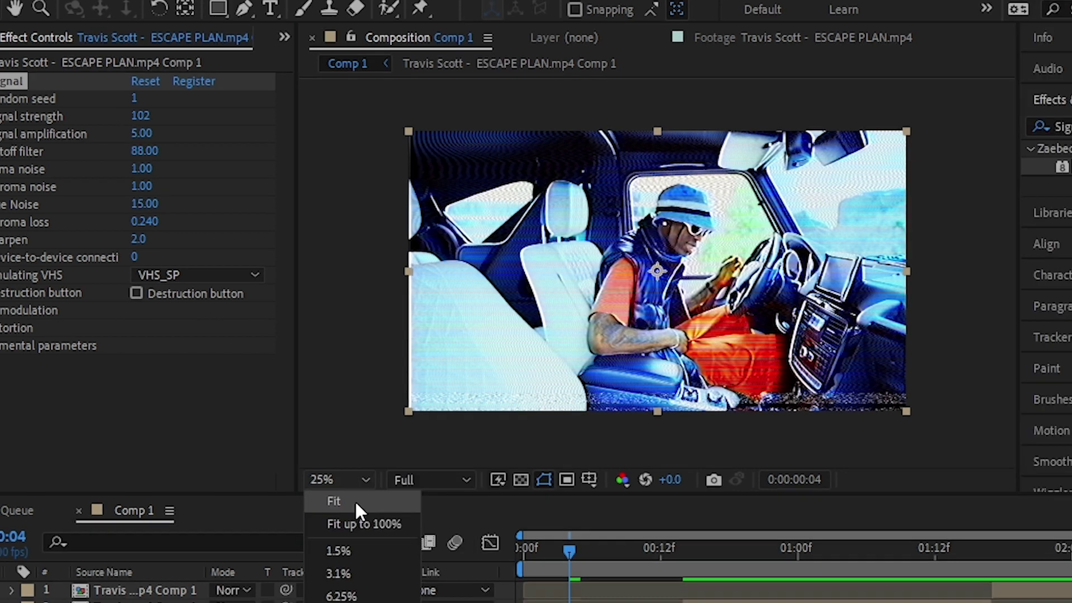
pyautogui.click(354, 500)
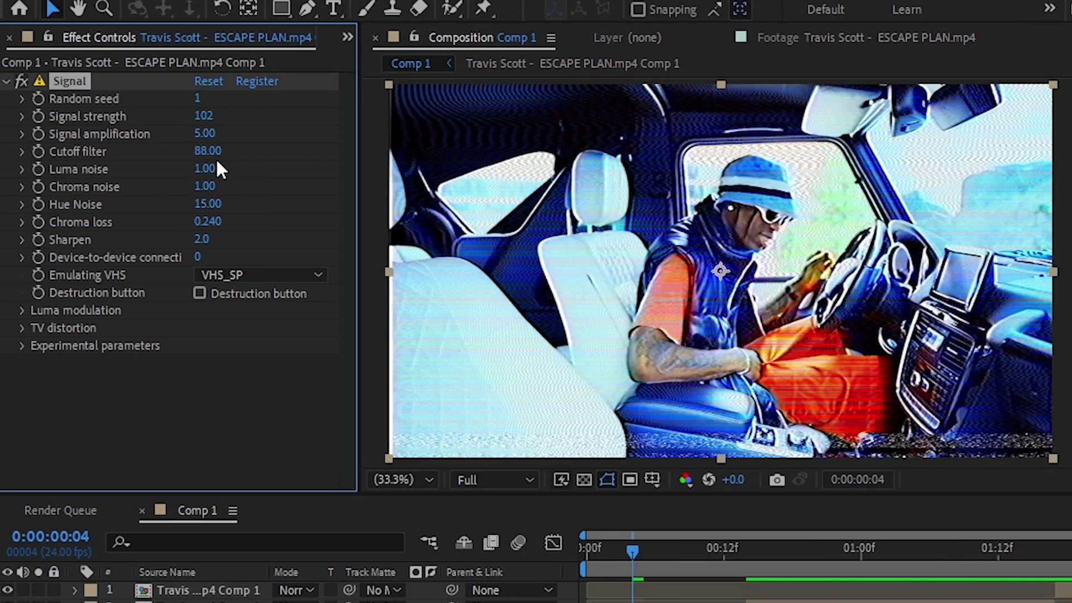
# Step: Set the Signal effect's Luma noise to 25.00 and inspect the grain around the hat at 100% zoom
pyautogui.moveTo(213, 163); pyautogui.dragTo(247, 175)
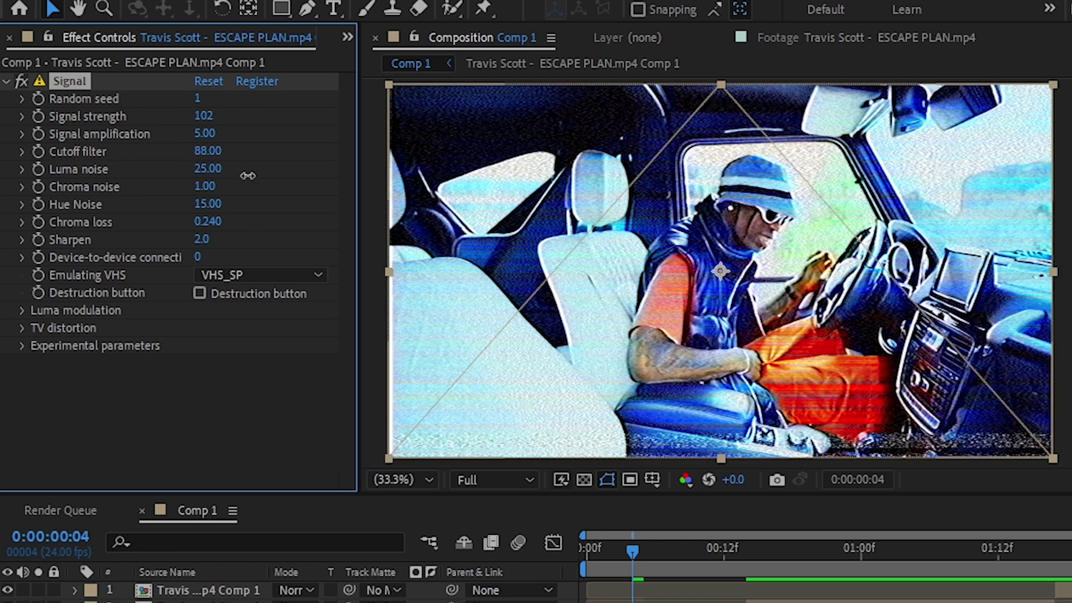
pyautogui.press('/')
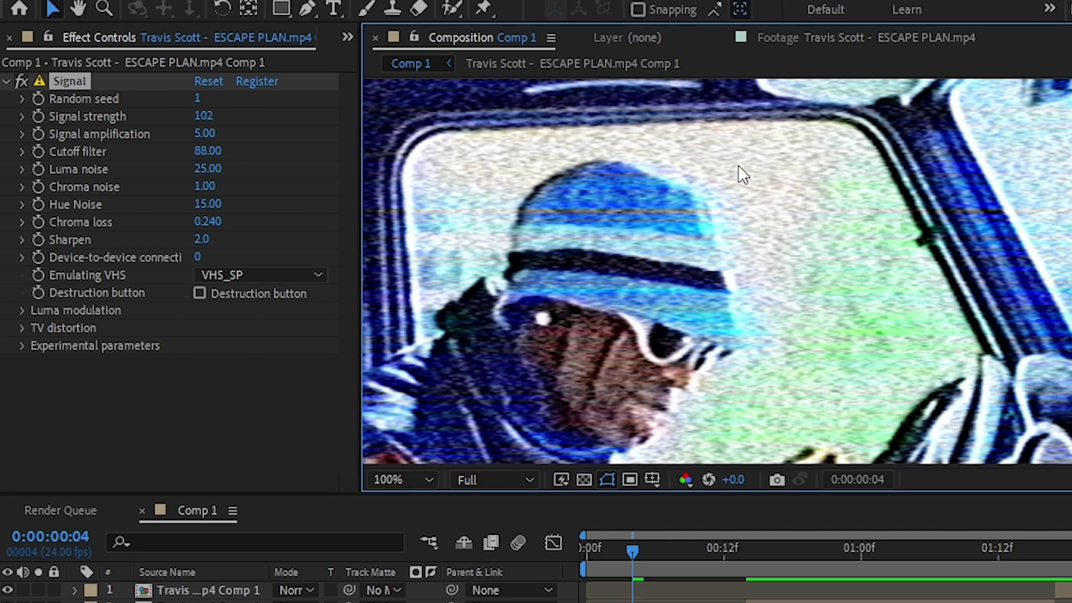
pyautogui.scroll(-4, 837, 180)
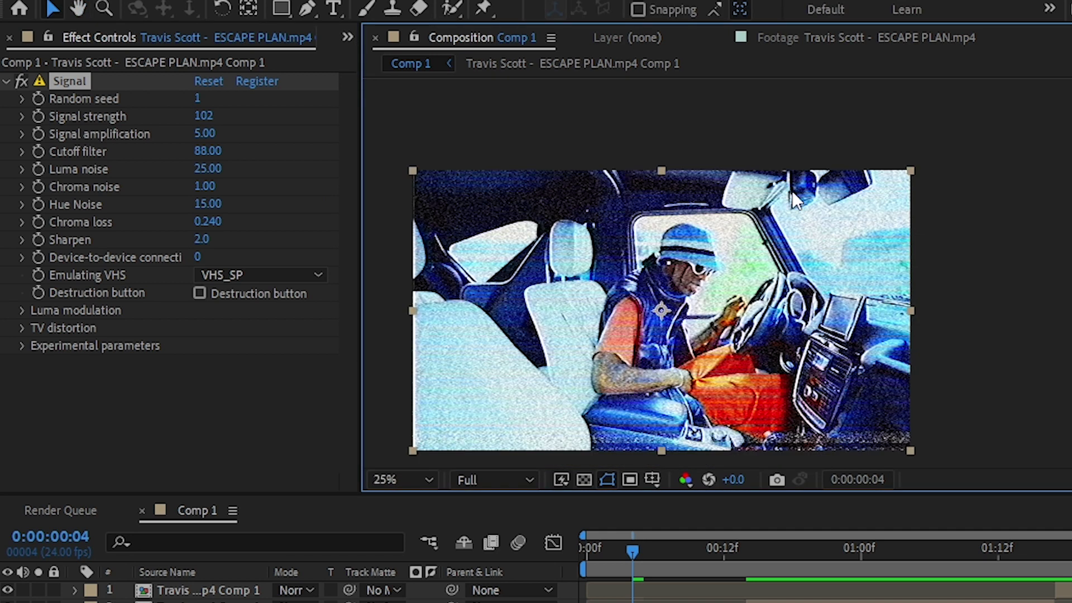
pyautogui.scroll(-1, 792, 190)
pyautogui.scroll(1, 787, 180)
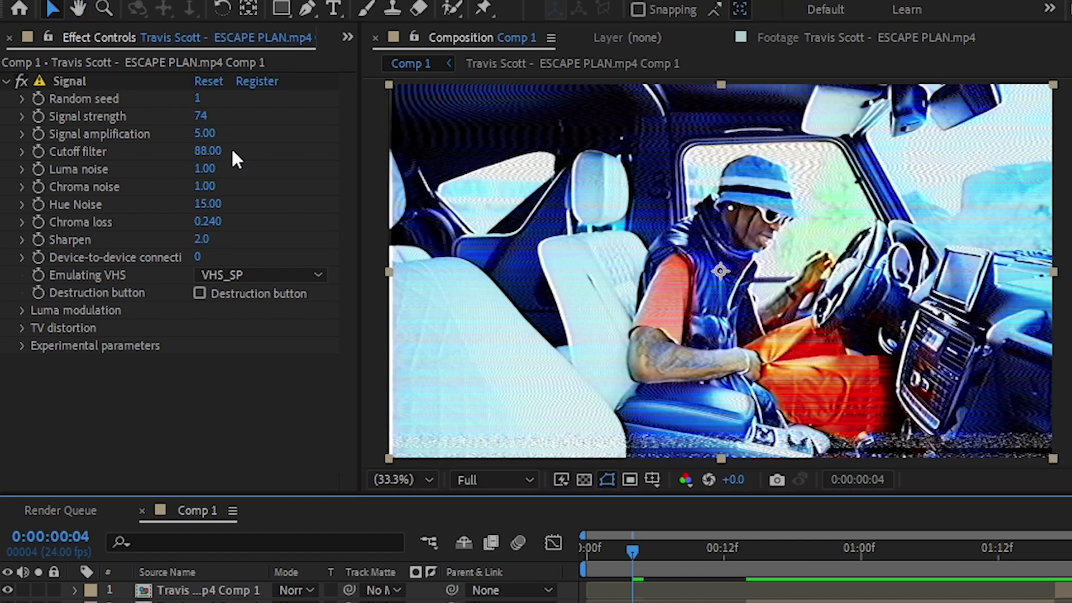
# Step: Test the Signal effect's Cutoff filter at 2088.00, 1.00 and 601.00, ending at 101.00
pyautogui.moveTo(205, 155); pyautogui.dragTo(225, 151)
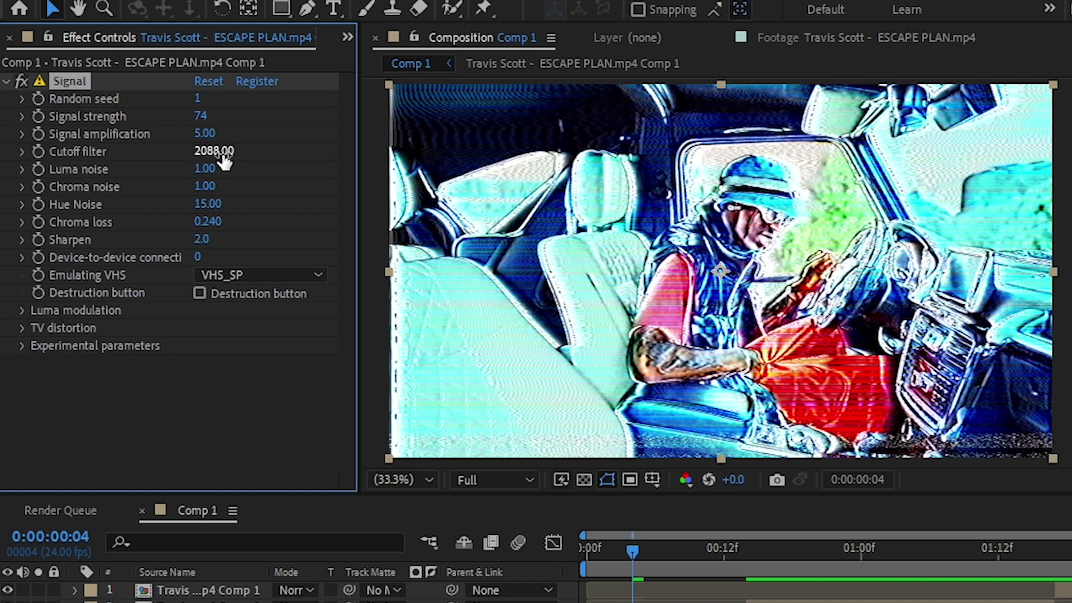
pyautogui.moveTo(224, 157)
pyautogui.mouseDown()
pyautogui.moveTo(165, 148)
pyautogui.moveTo(210, 157)
pyautogui.mouseUp()
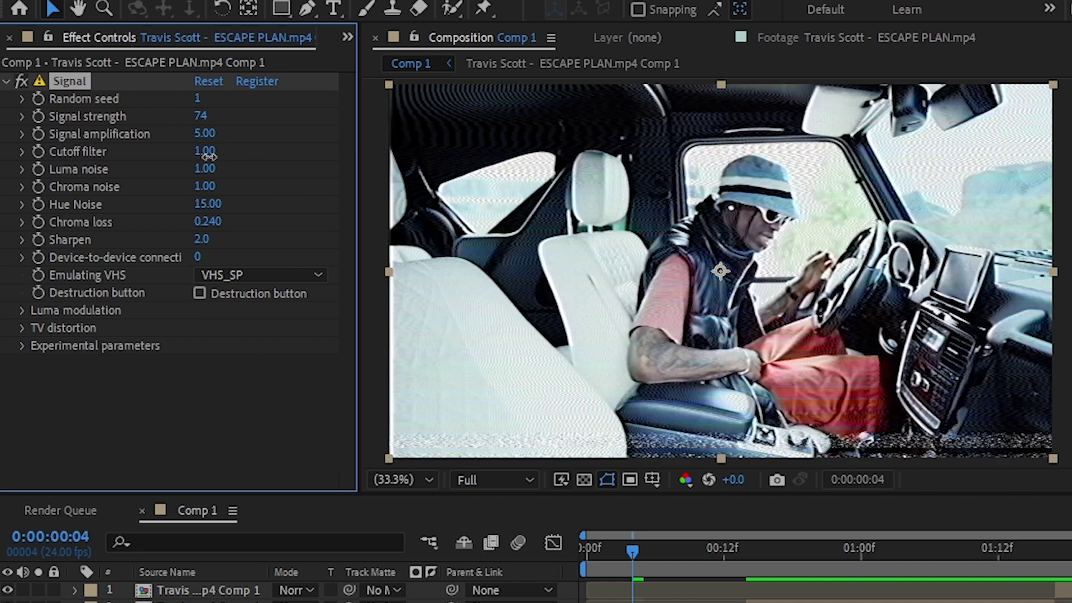
pyautogui.click(209, 152)
pyautogui.write('601')
pyautogui.press('Return')
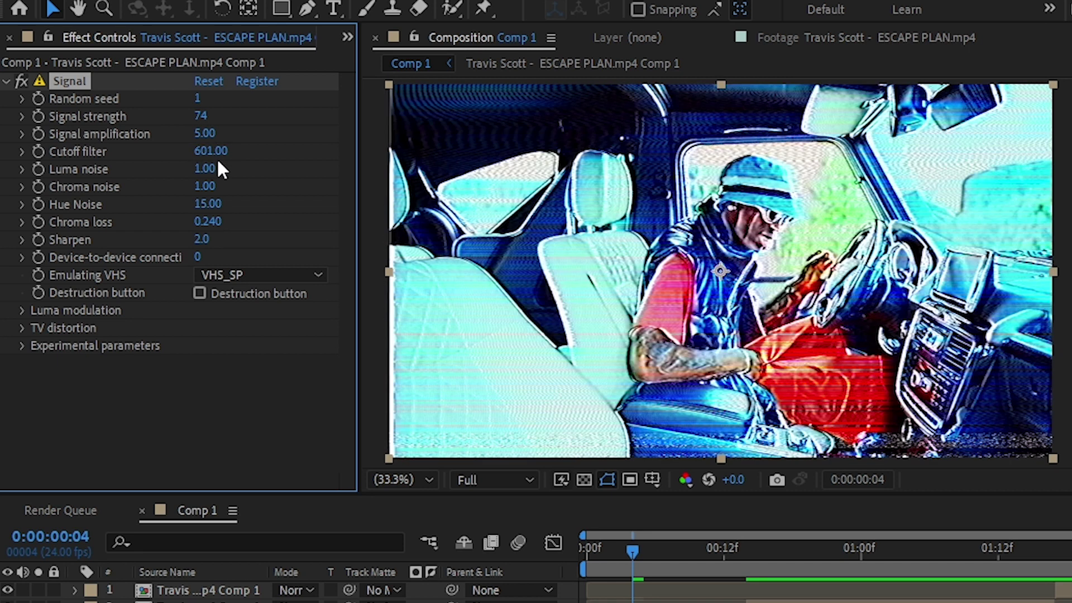
pyautogui.moveTo(210, 150); pyautogui.dragTo(209, 150)
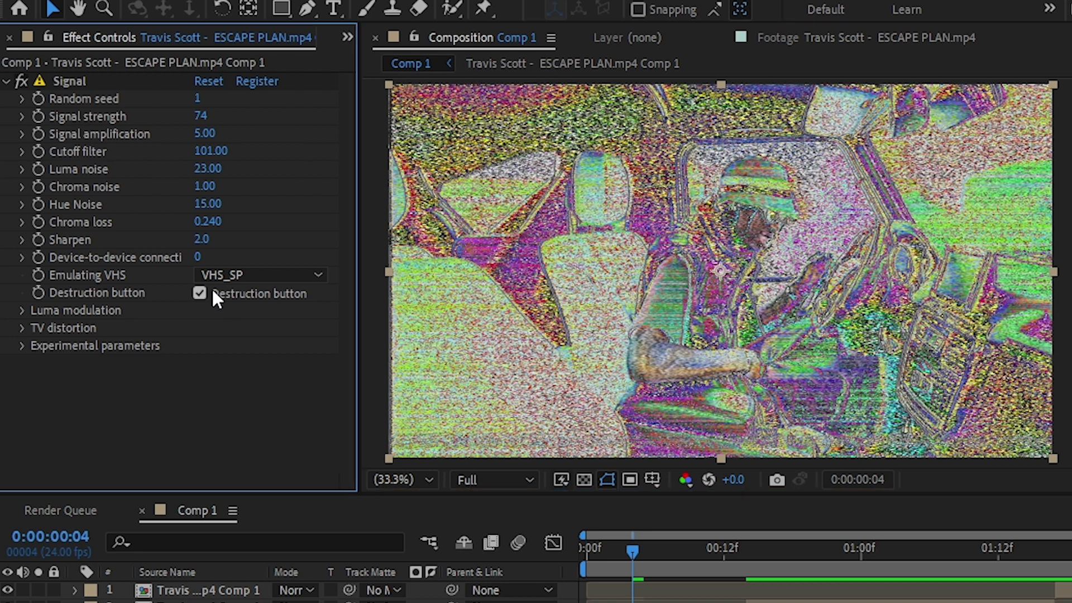
# Step: Compare the clip with the Destruction button option on and off, and reset the Signal effect to its defaults
pyautogui.click(214, 293)
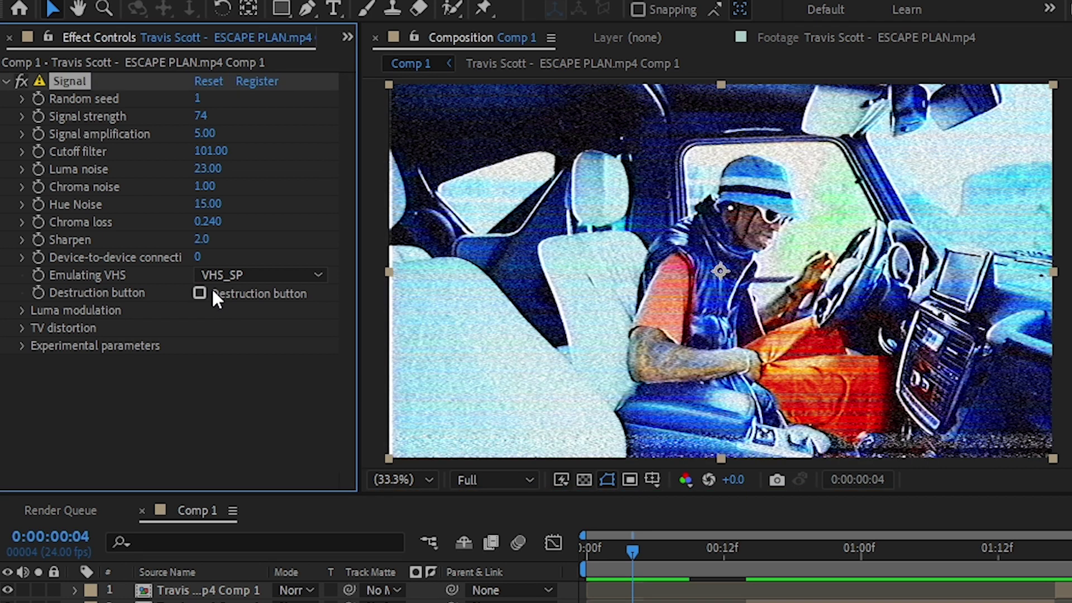
pyautogui.click(213, 292)
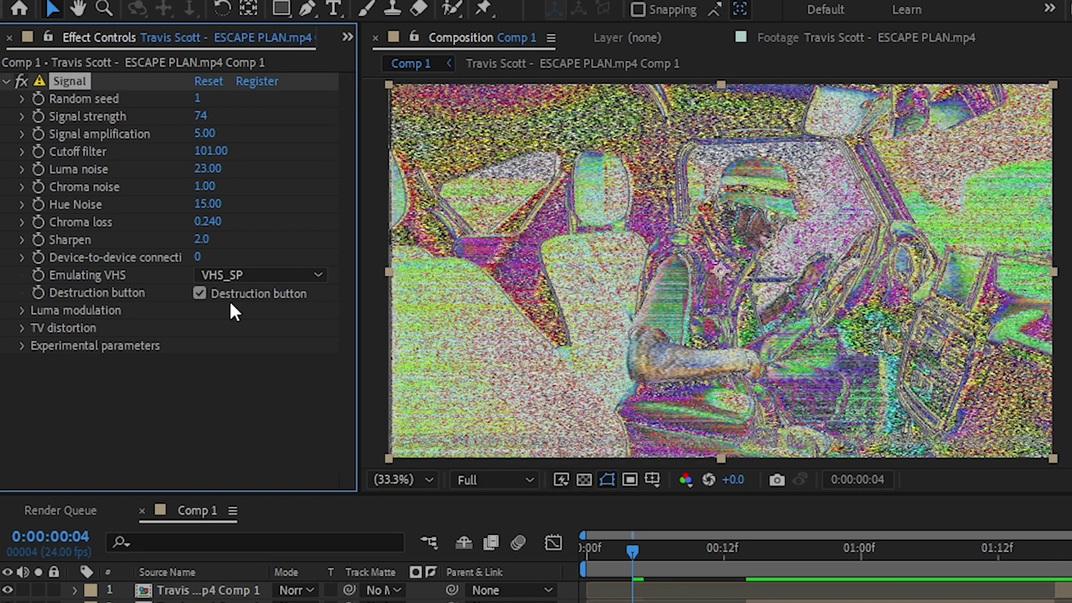
pyautogui.click(222, 303)
pyautogui.click(221, 299)
pyautogui.press('`')
pyautogui.scroll(2, 692, 318)
pyautogui.press('`')
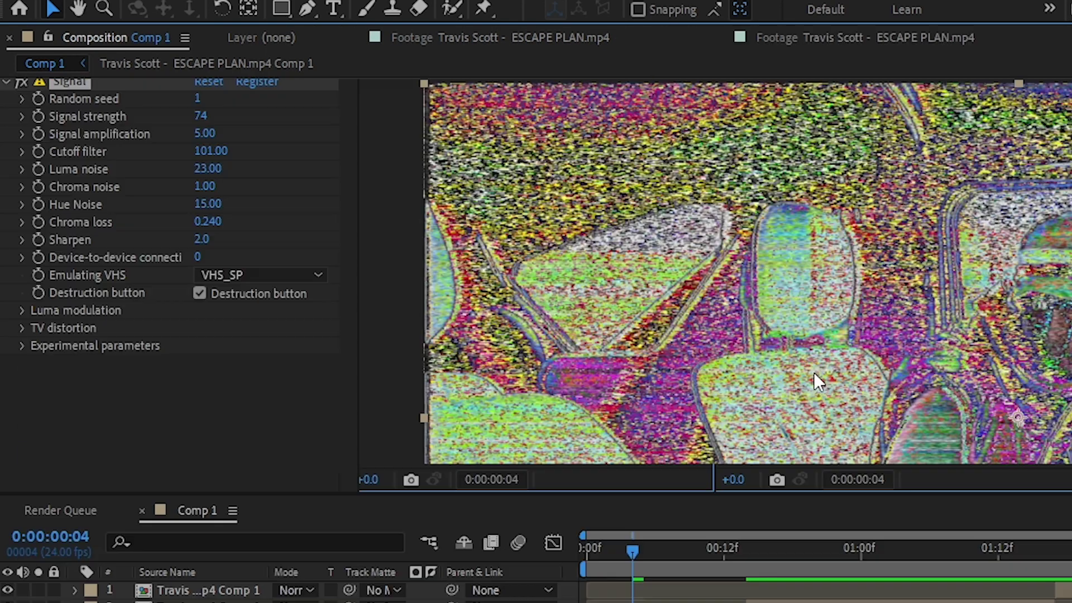
pyautogui.scroll(-2, 814, 373)
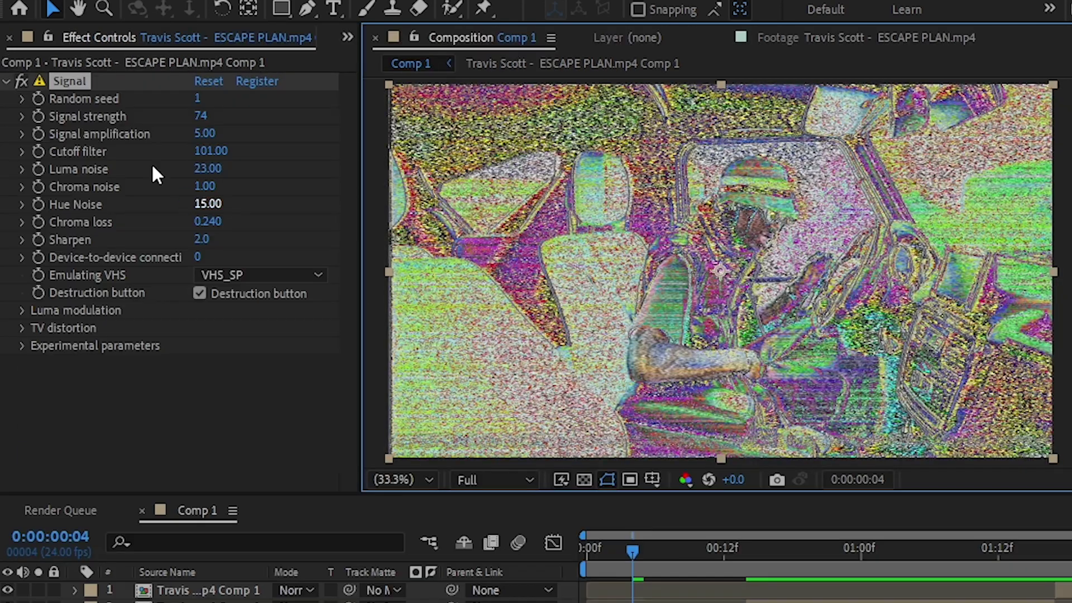
pyautogui.click(216, 82)
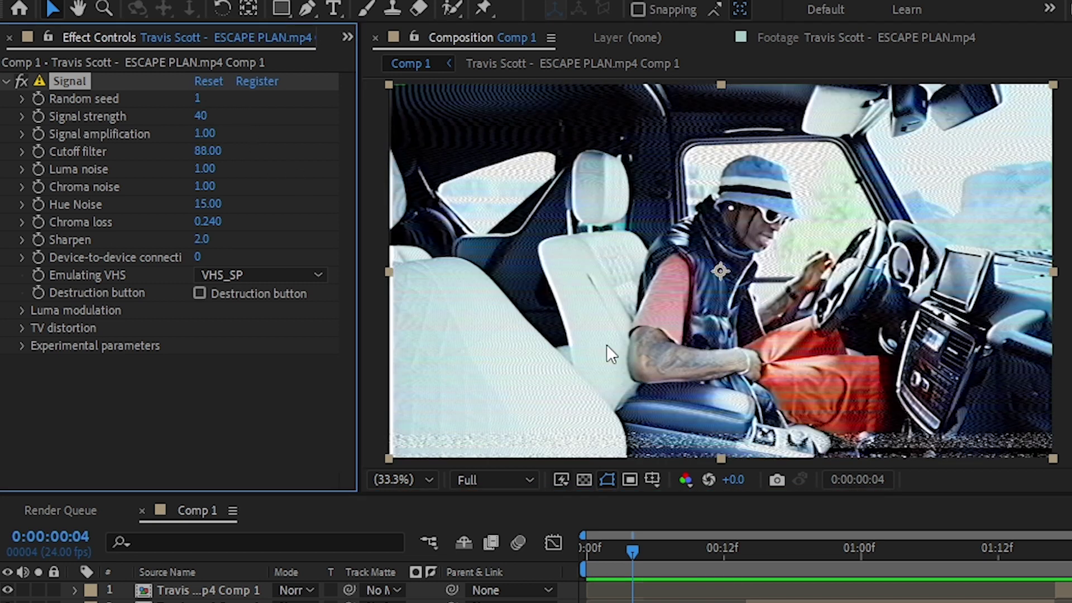
# Step: Try the Destruction button option on the default Signal settings, look at the TV distortion parameters, and switch the option off again
pyautogui.click(229, 292)
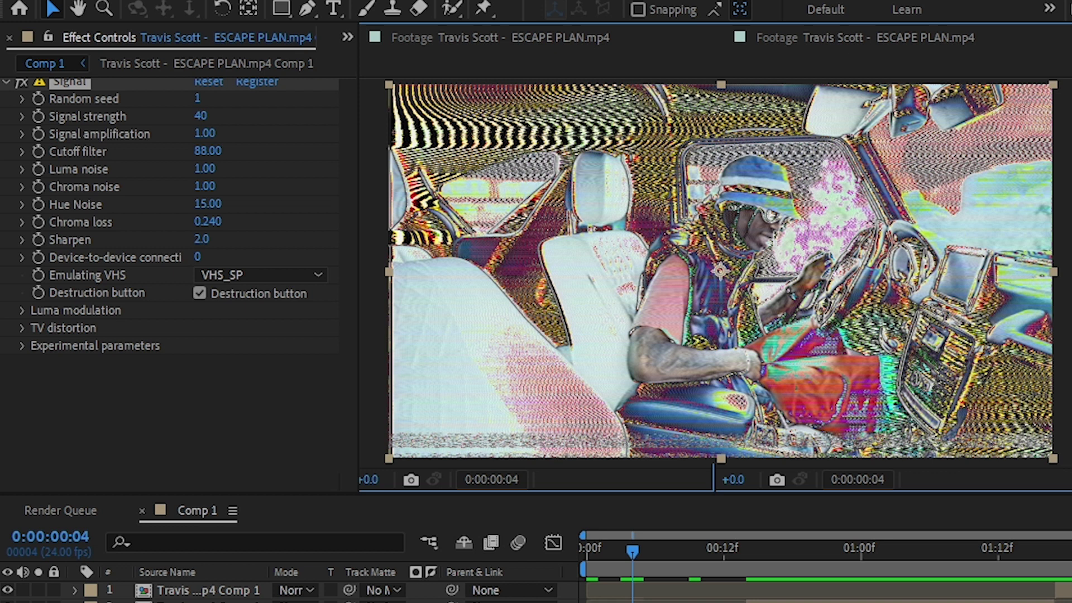
pyautogui.click(20, 329)
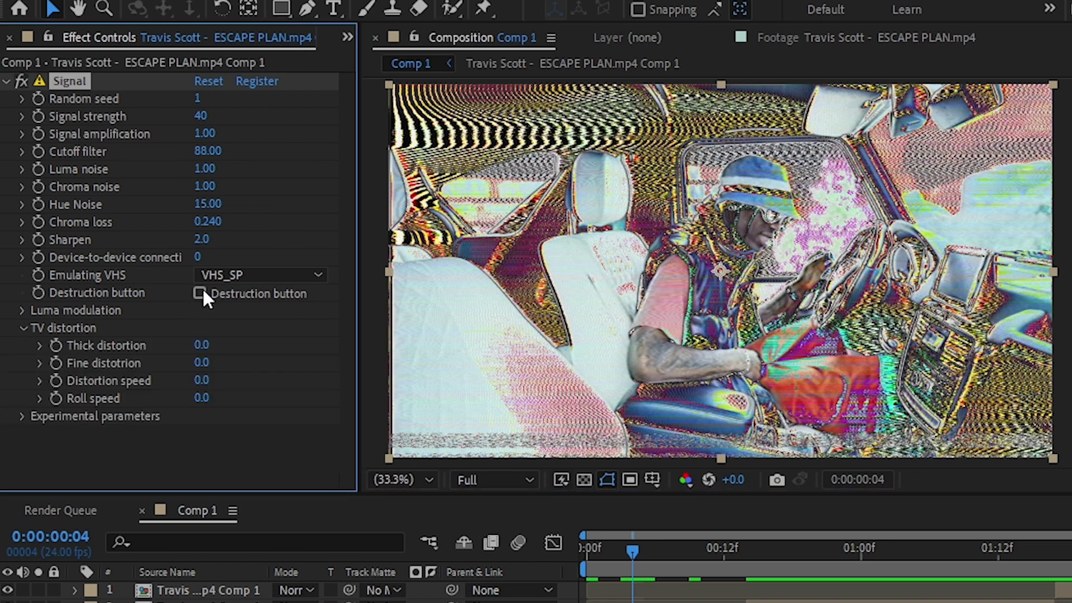
pyautogui.click(44, 324)
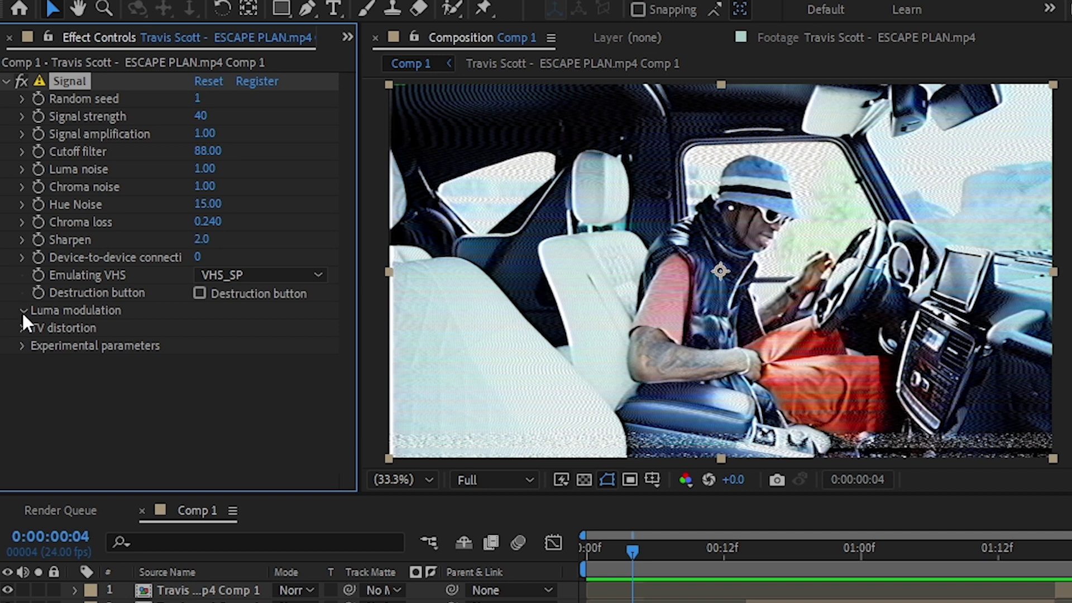
# Step: Set the Phase of the Signal effect's Luma modulation to 5.700
pyautogui.click(21, 311)
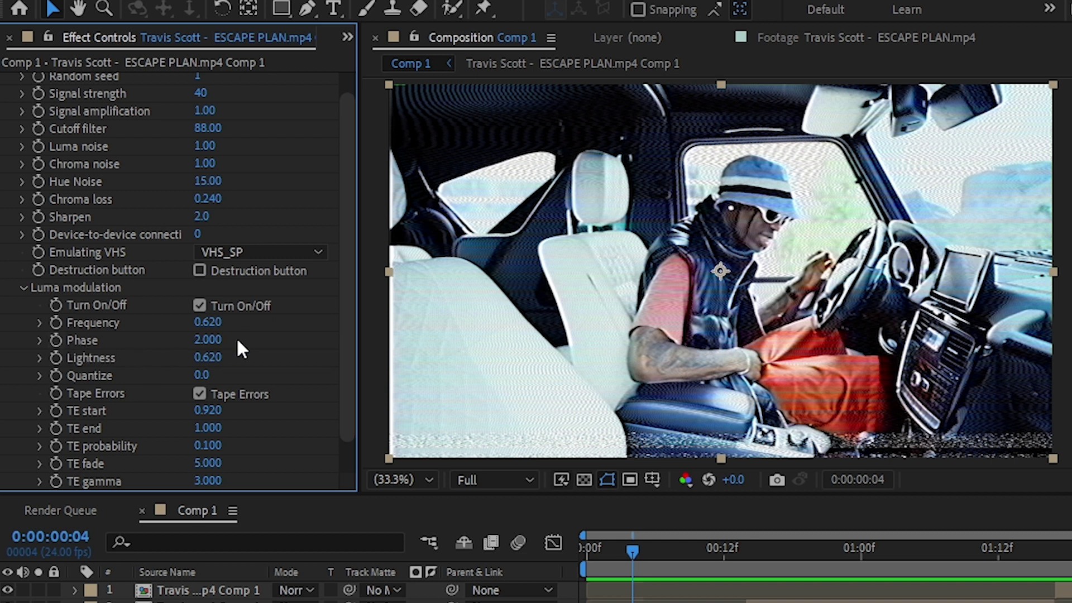
pyautogui.moveTo(206, 345); pyautogui.dragTo(222, 339)
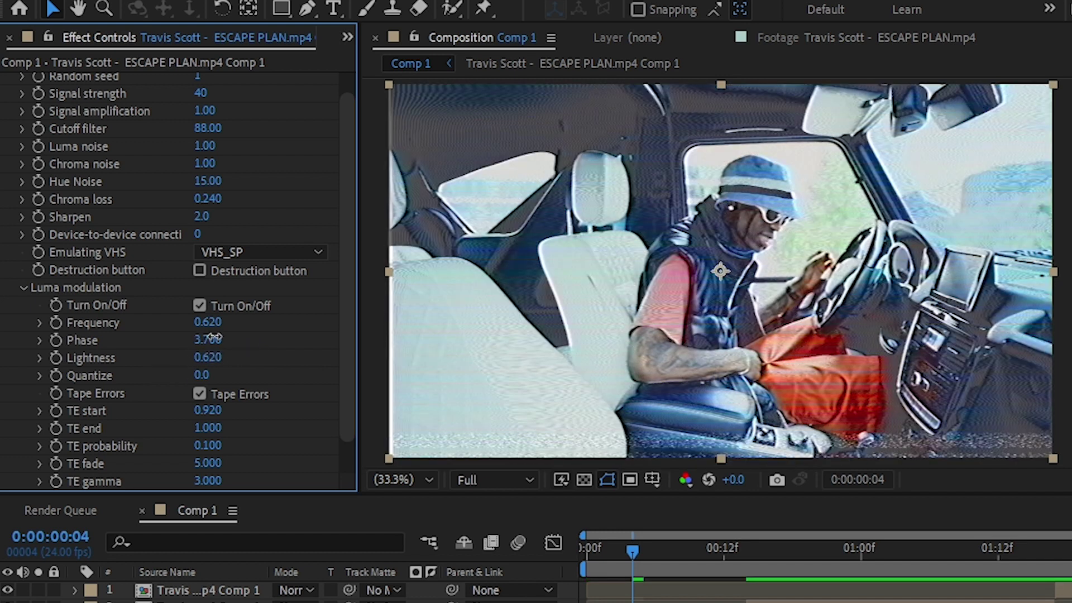
pyautogui.moveTo(215, 337); pyautogui.dragTo(225, 331)
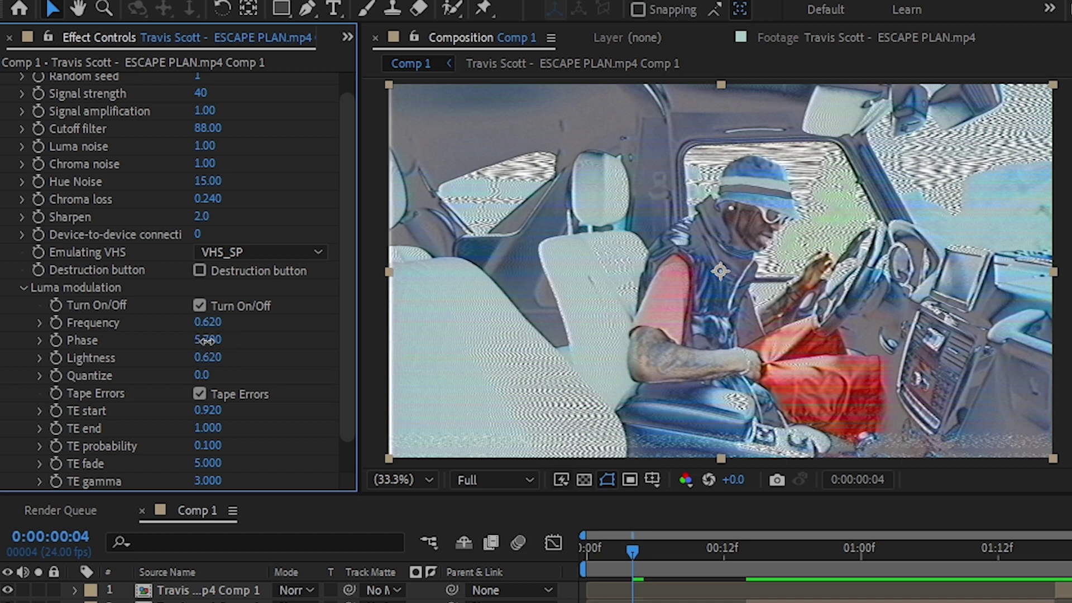
pyautogui.click(204, 341)
# Step: Examine the luma modulation pattern up close on the hat, window, seats and dashboard, and fit the preview again
pyautogui.scroll(1, 726, 240)
pyautogui.moveTo(725, 240); pyautogui.dragTo(594, 311)
pyautogui.scroll(1, 707, 300)
pyautogui.moveTo(748, 266); pyautogui.dragTo(805, 343)
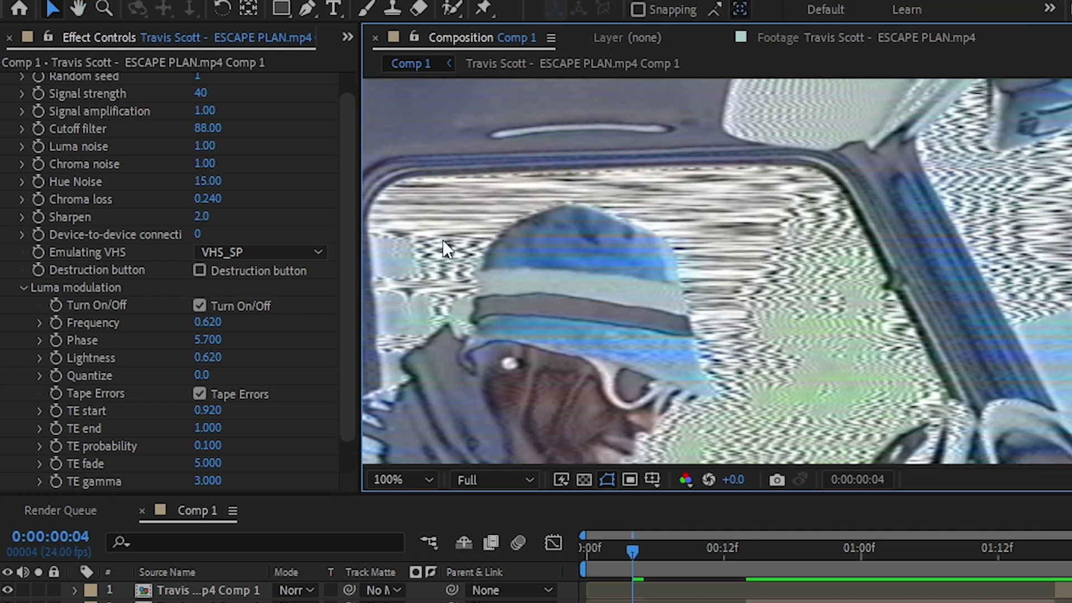
pyautogui.moveTo(614, 224); pyautogui.dragTo(1005, 340)
pyautogui.moveTo(680, 249); pyautogui.dragTo(832, 285)
pyautogui.scroll(-1, 569, 208)
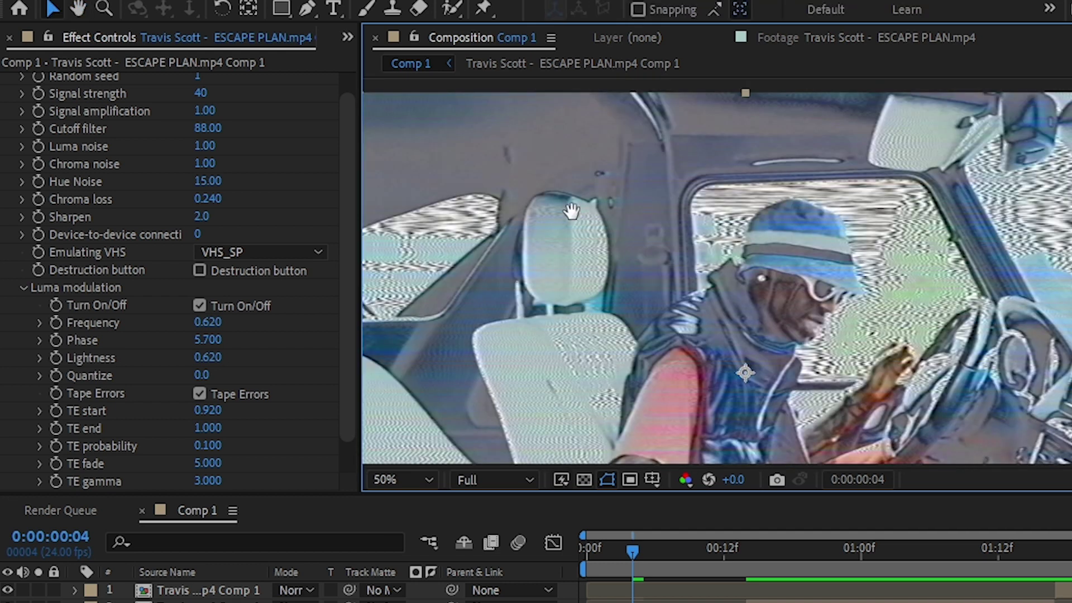
pyautogui.moveTo(569, 210); pyautogui.dragTo(750, 297)
pyautogui.moveTo(832, 328); pyautogui.dragTo(643, 106)
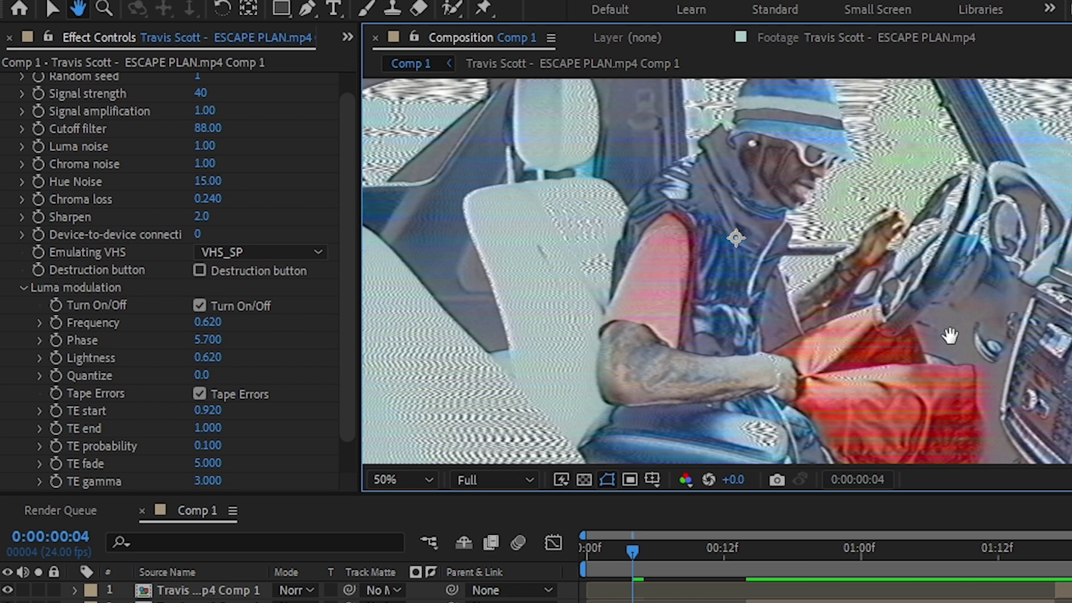
pyautogui.moveTo(950, 335); pyautogui.dragTo(870, 424)
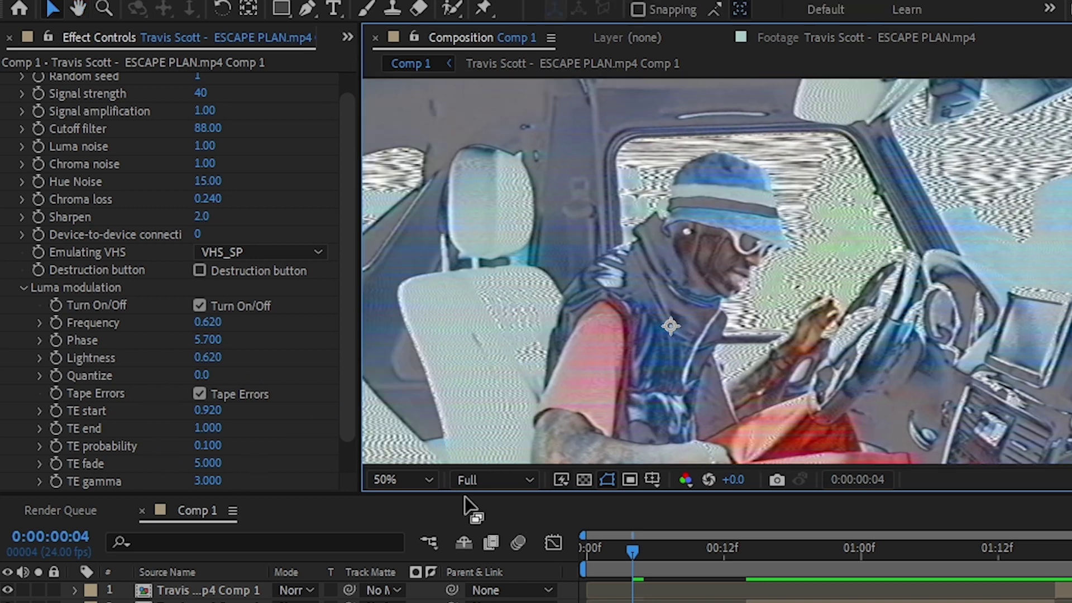
pyautogui.click(411, 479)
pyautogui.click(427, 496)
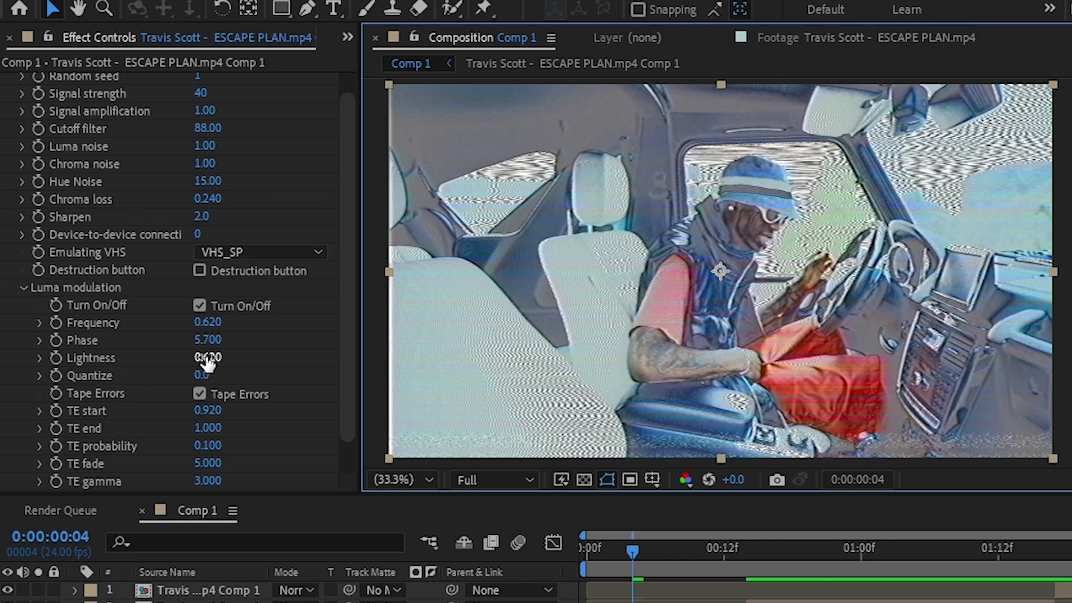
# Step: Set the Luma modulation's Lightness to 1.000 and inspect the result up close around the steering wheel
pyautogui.moveTo(208, 364); pyautogui.dragTo(250, 361)
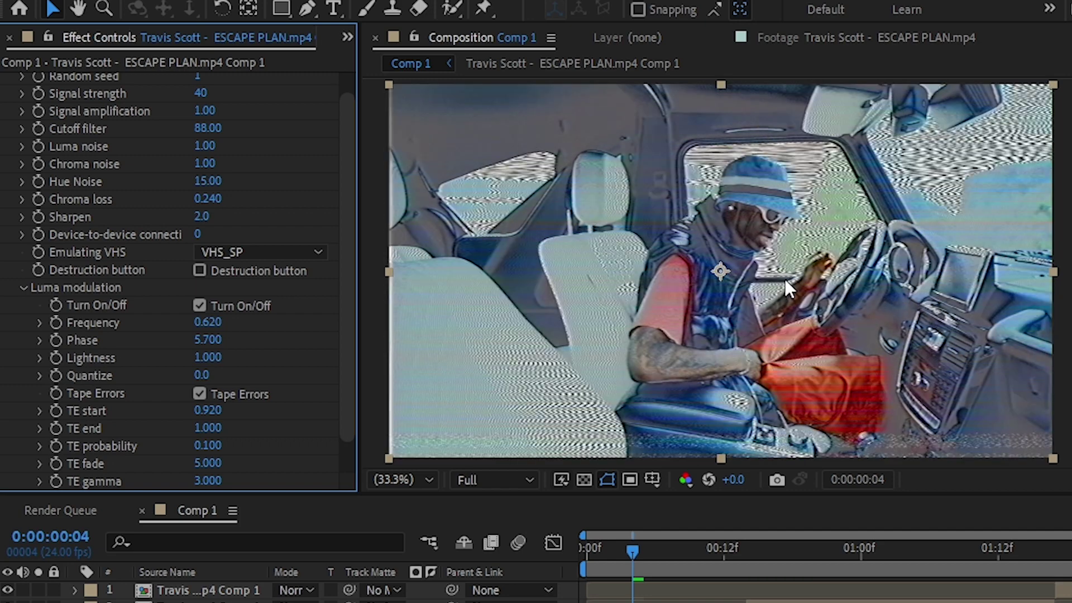
pyautogui.click(732, 230)
pyautogui.press('`')
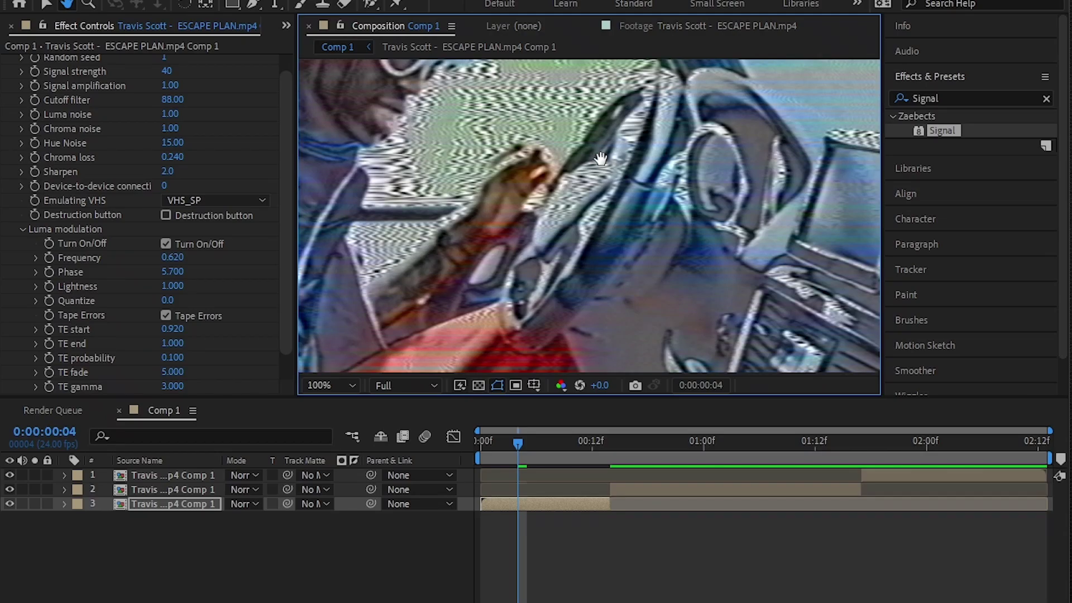
pyautogui.moveTo(512, 208); pyautogui.dragTo(436, 381)
pyautogui.moveTo(493, 186); pyautogui.dragTo(746, 56)
pyautogui.scroll(-1, 757, 125)
pyautogui.scroll(-1, 708, 176)
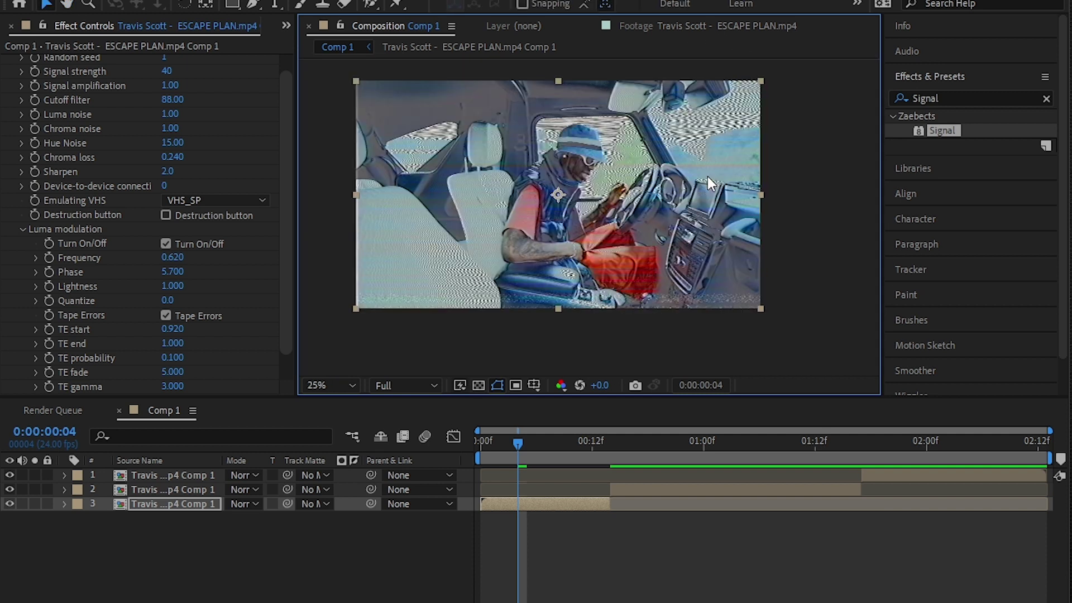
pyautogui.hotkey('shift', '/')
pyautogui.scroll(1, 206, 360)
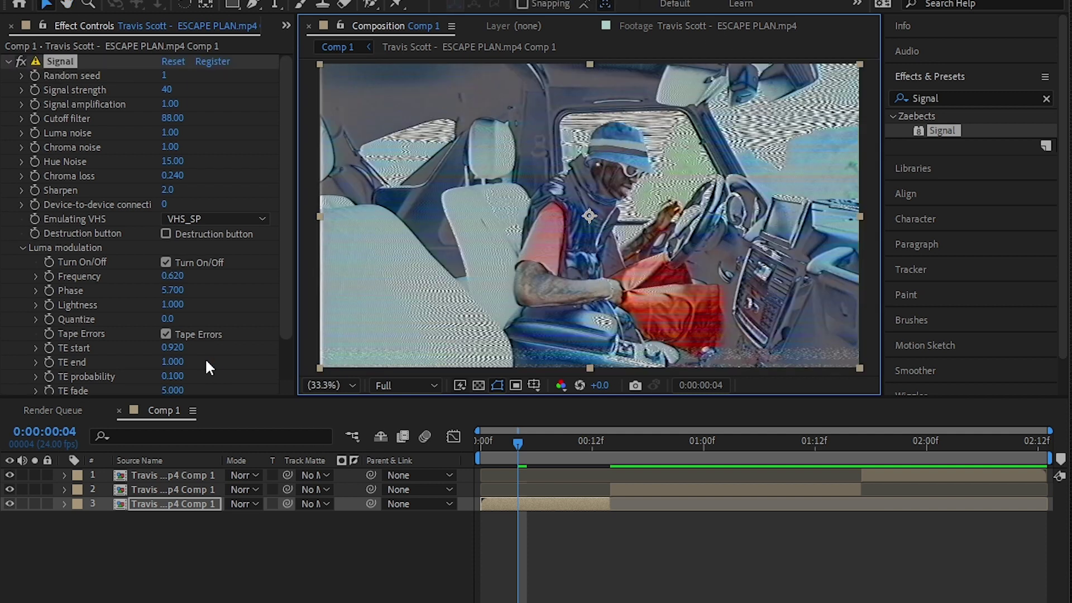